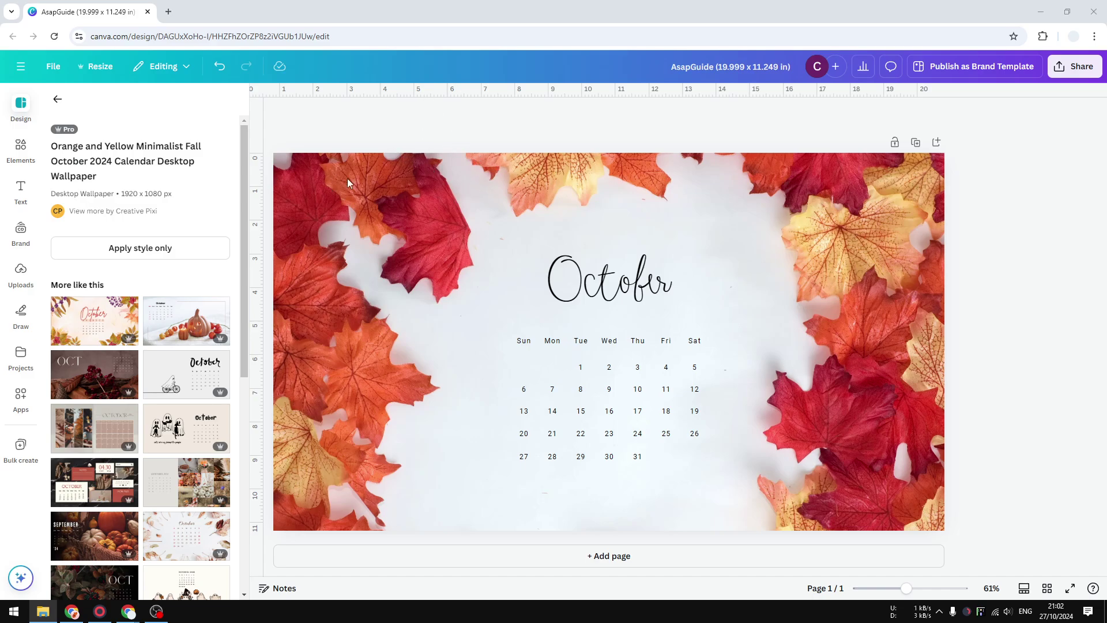
Enter a custom resize size of 50.797 × 28.572 cm, with units set to centimeters.
click(94, 66)
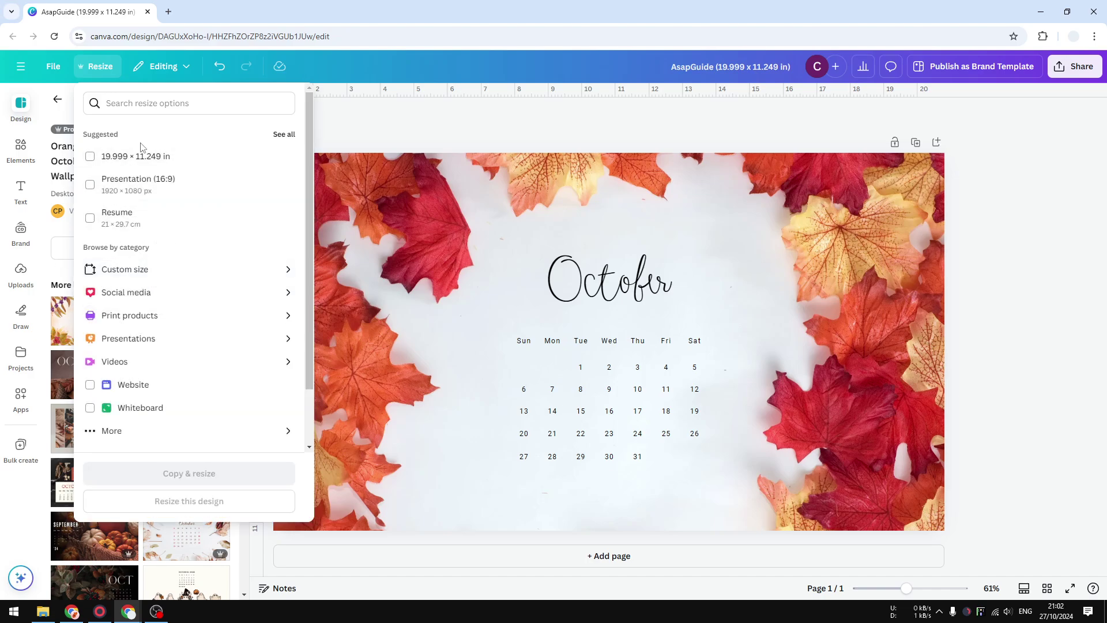
click(147, 273)
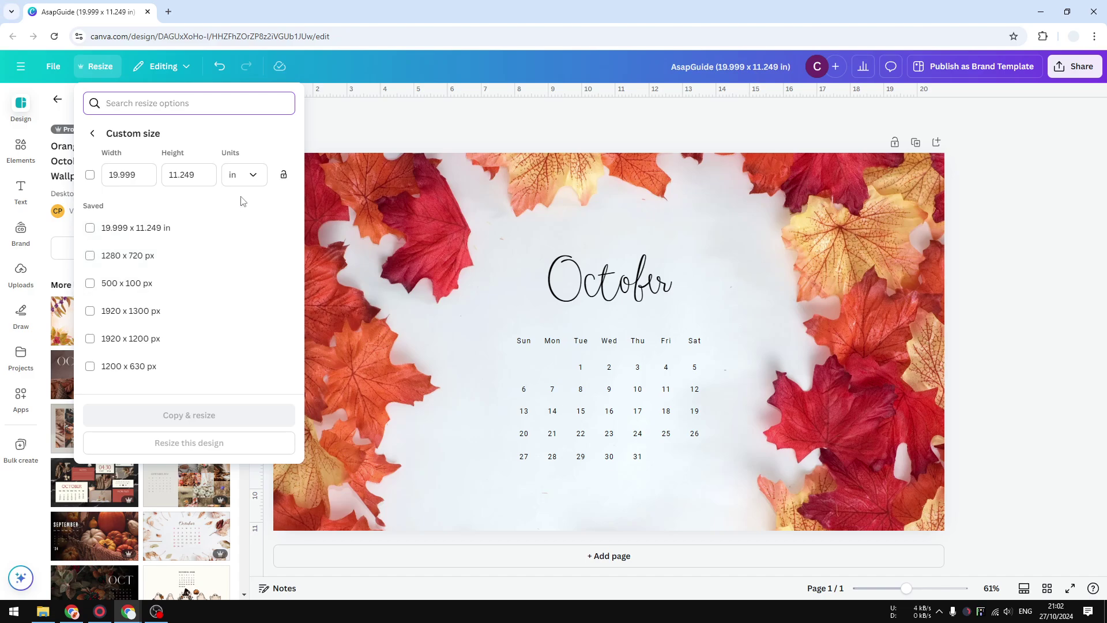
click(247, 182)
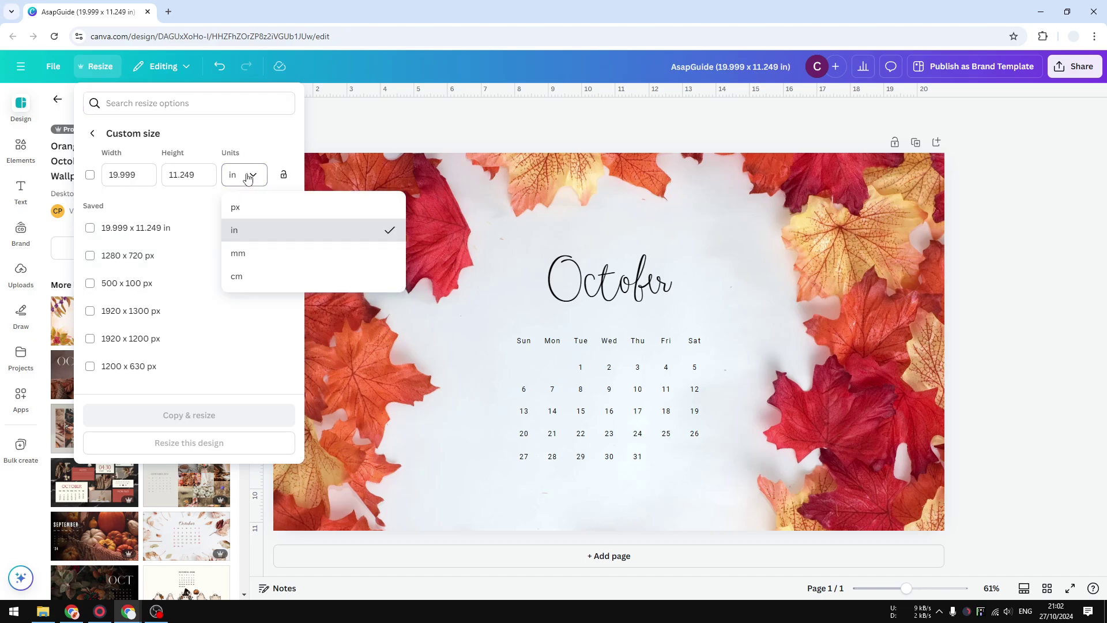
click(246, 277)
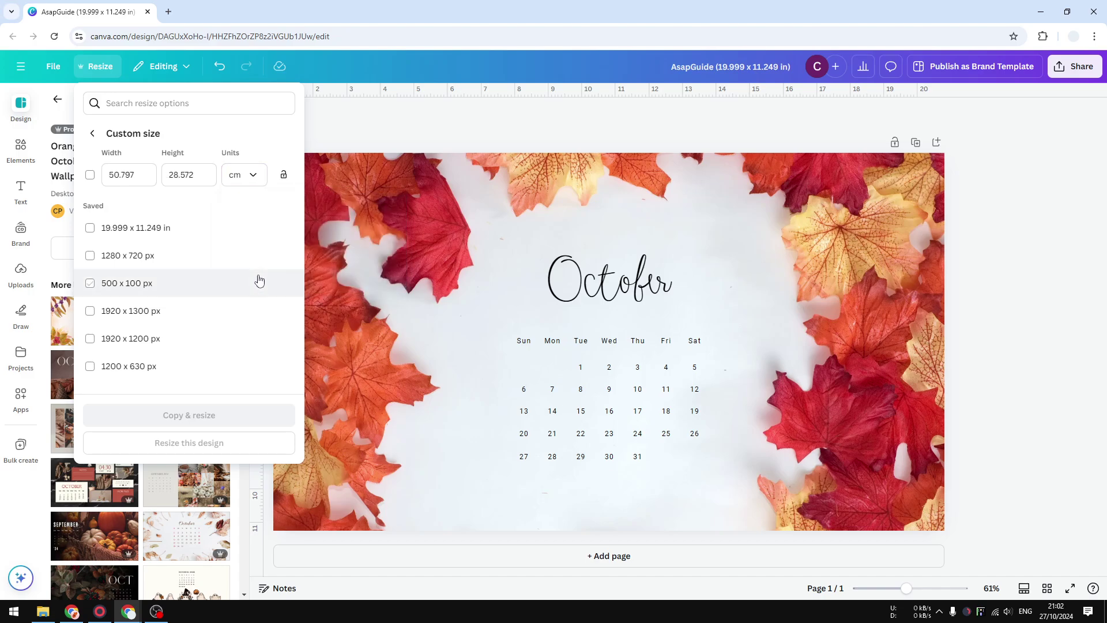
click(90, 175)
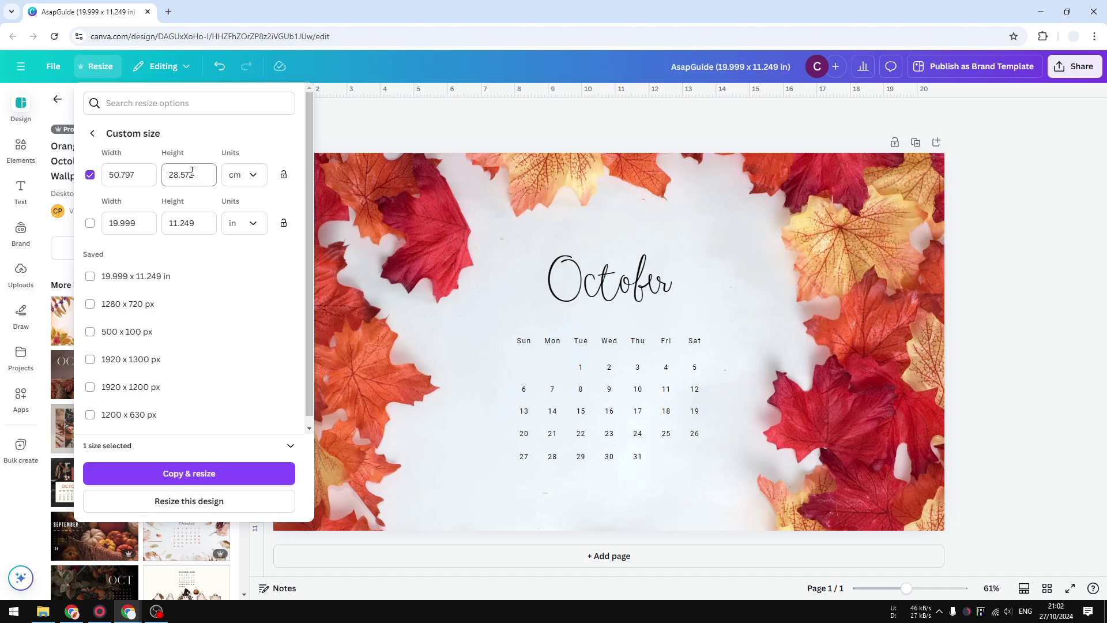
click(252, 177)
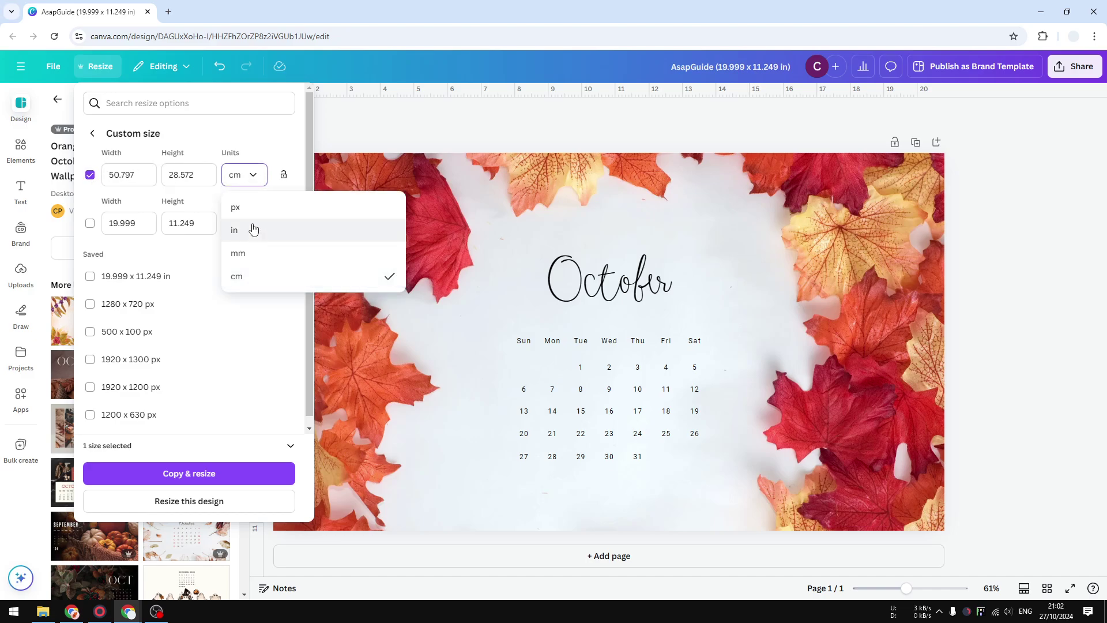
click(242, 175)
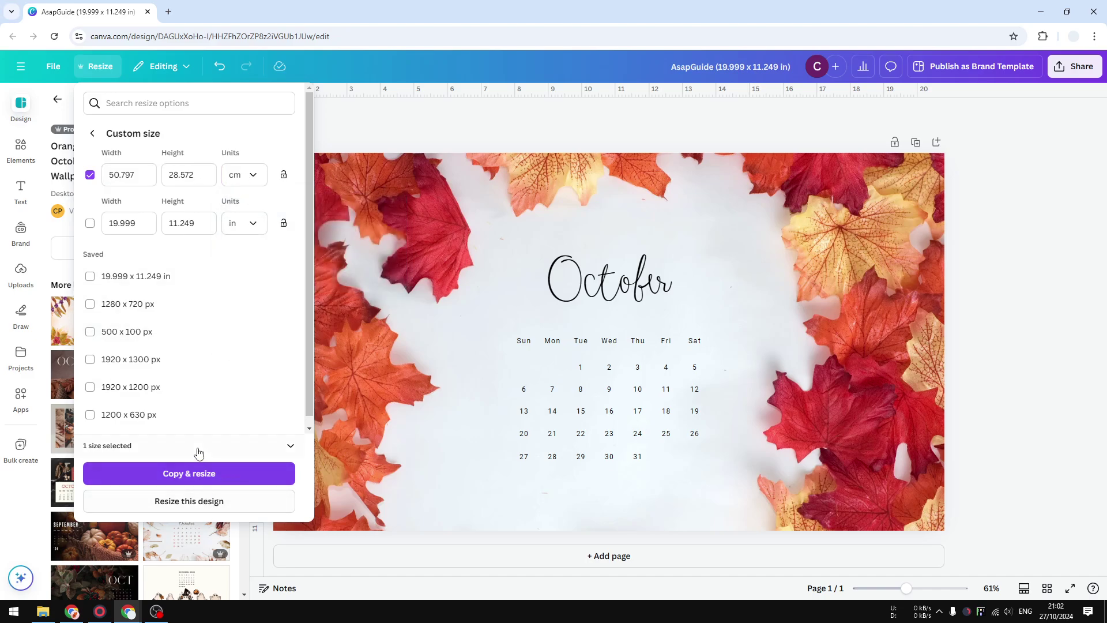
Run Copy & resize to create the 50.797 × 28.572 cm copy in a new tab.
click(186, 476)
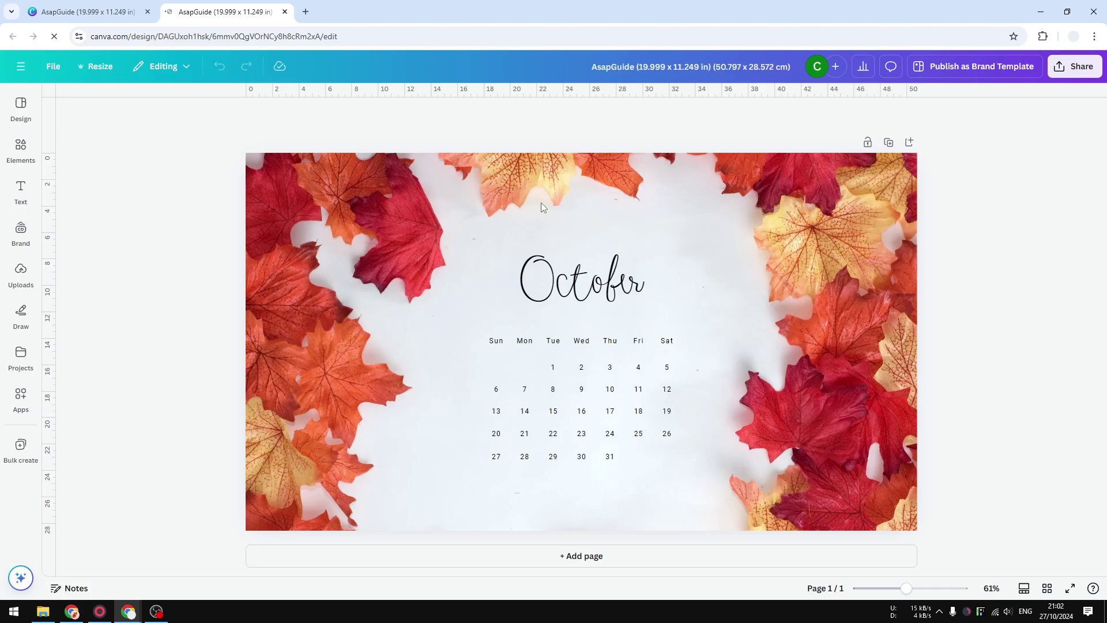
Show Elements in the copy, then compare tabs and settle on the original calendar.
click(21, 148)
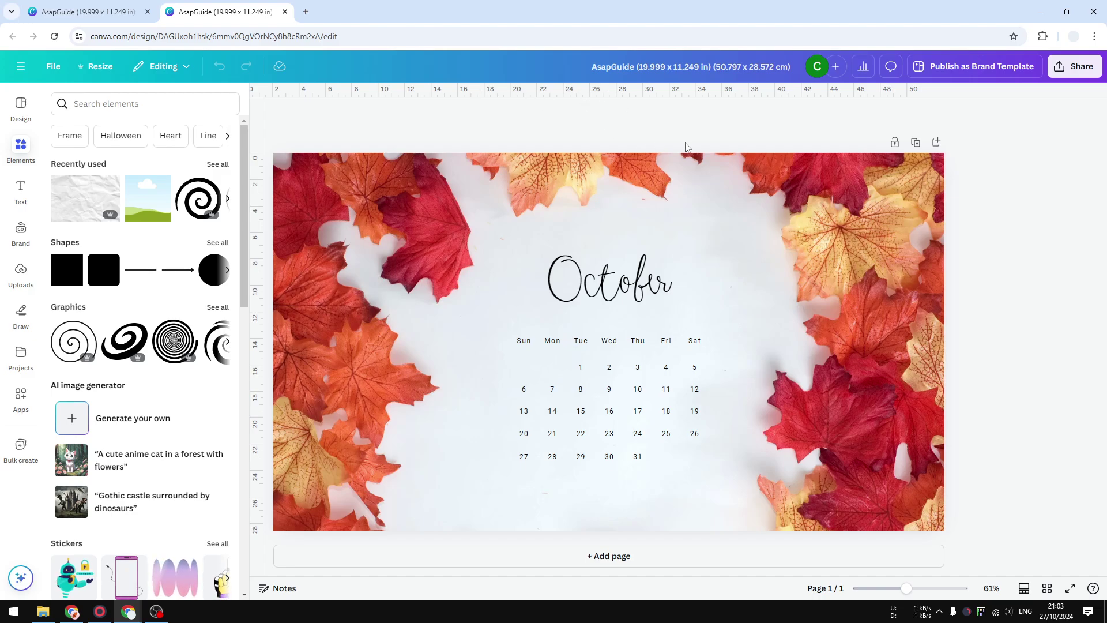
click(112, 8)
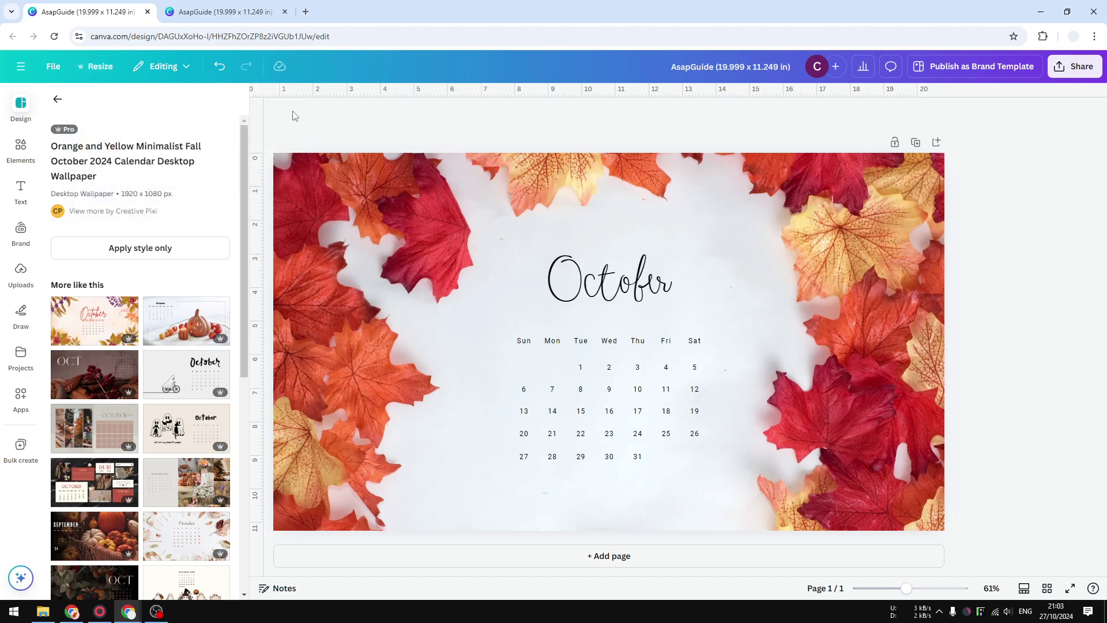
click(220, 11)
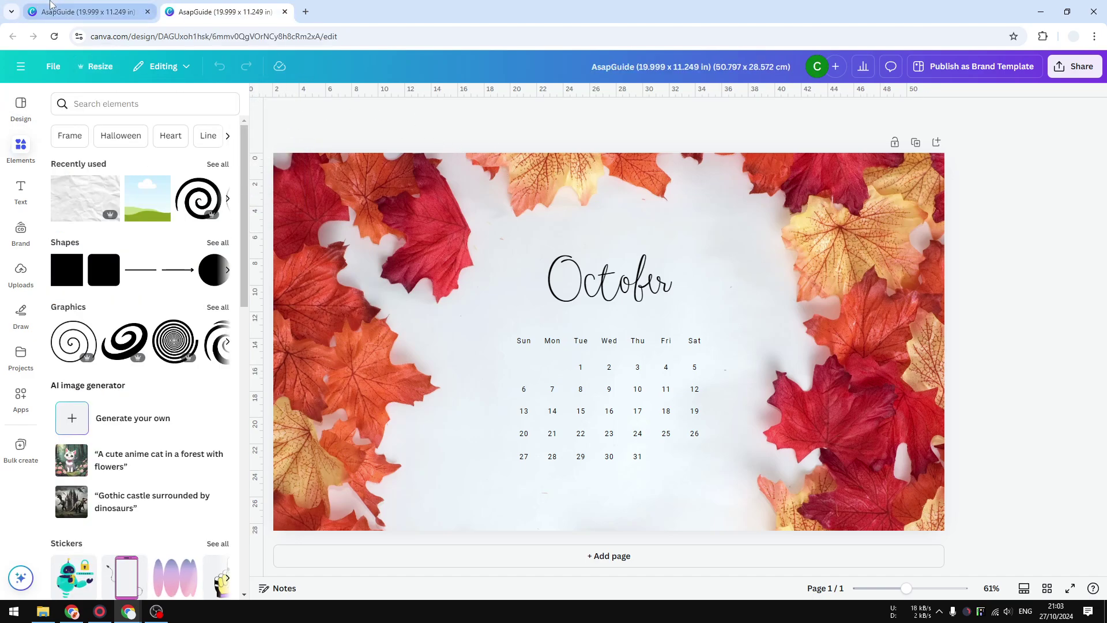
click(95, 11)
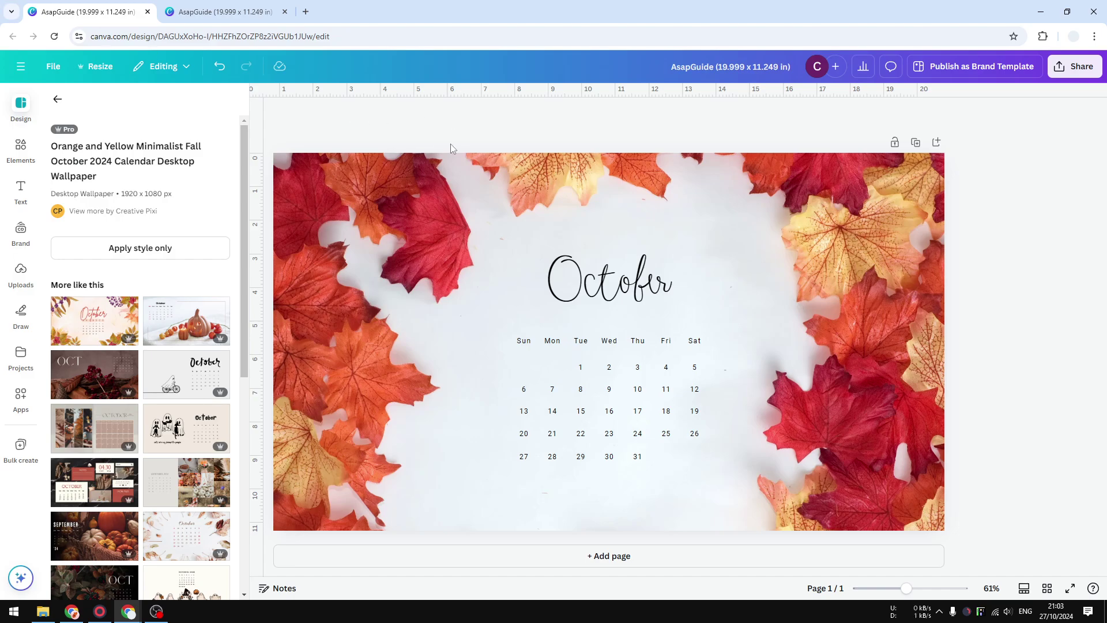